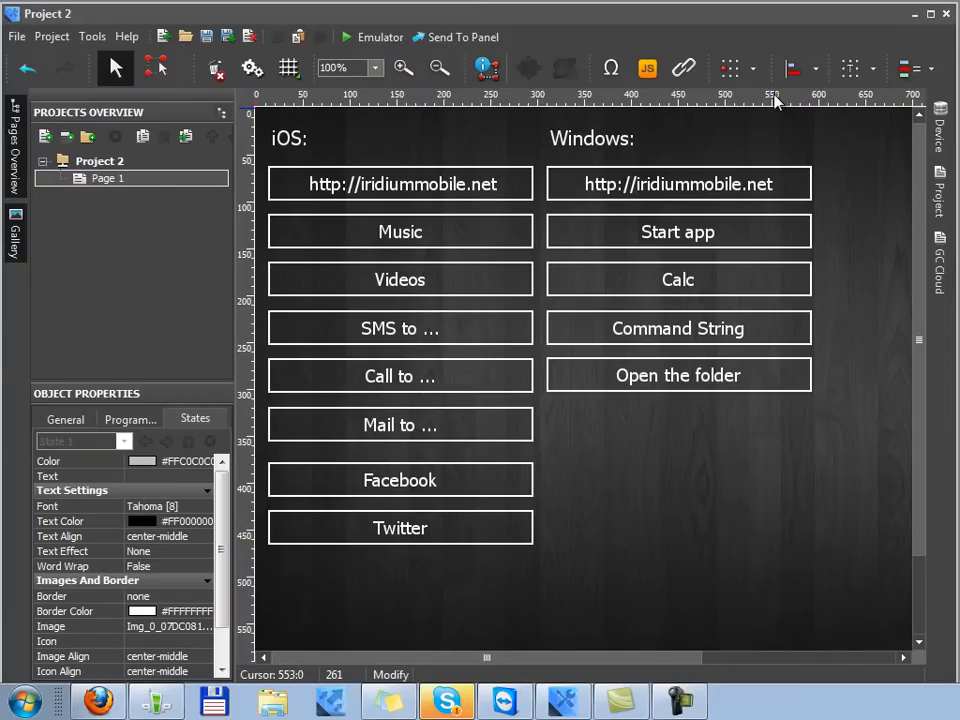
click(700, 184)
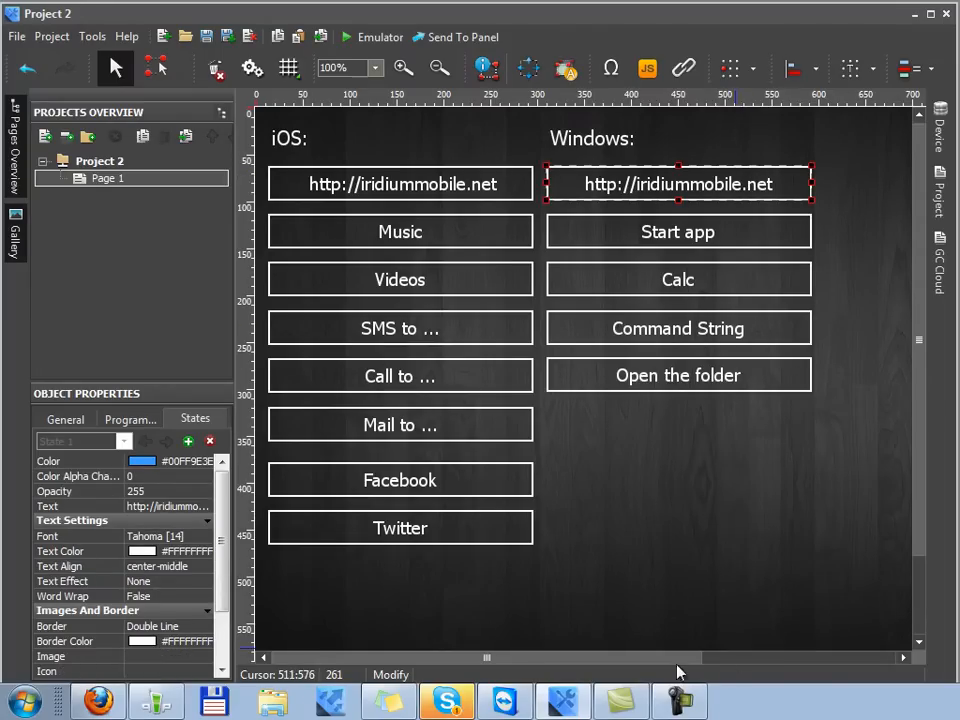
click(140, 420)
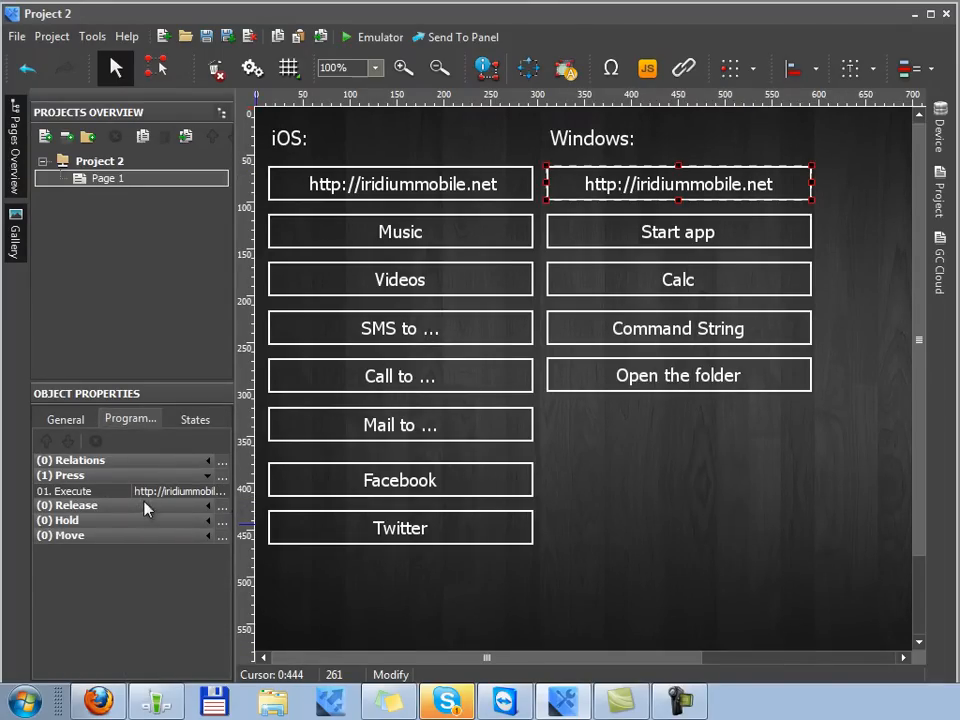
click(222, 477)
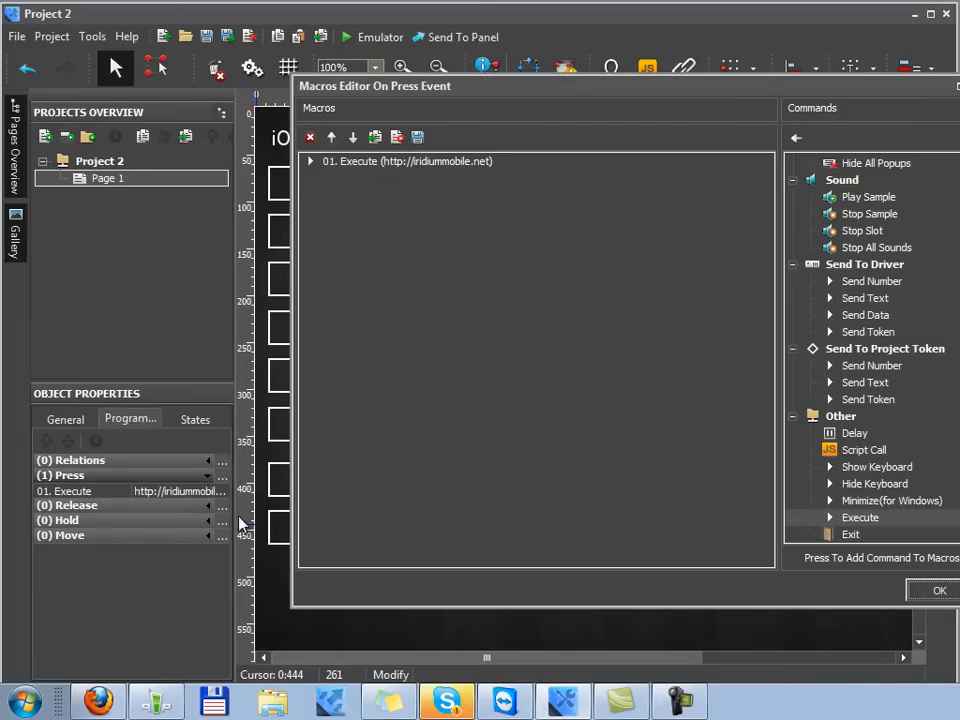
drag(565, 86, 512, 125)
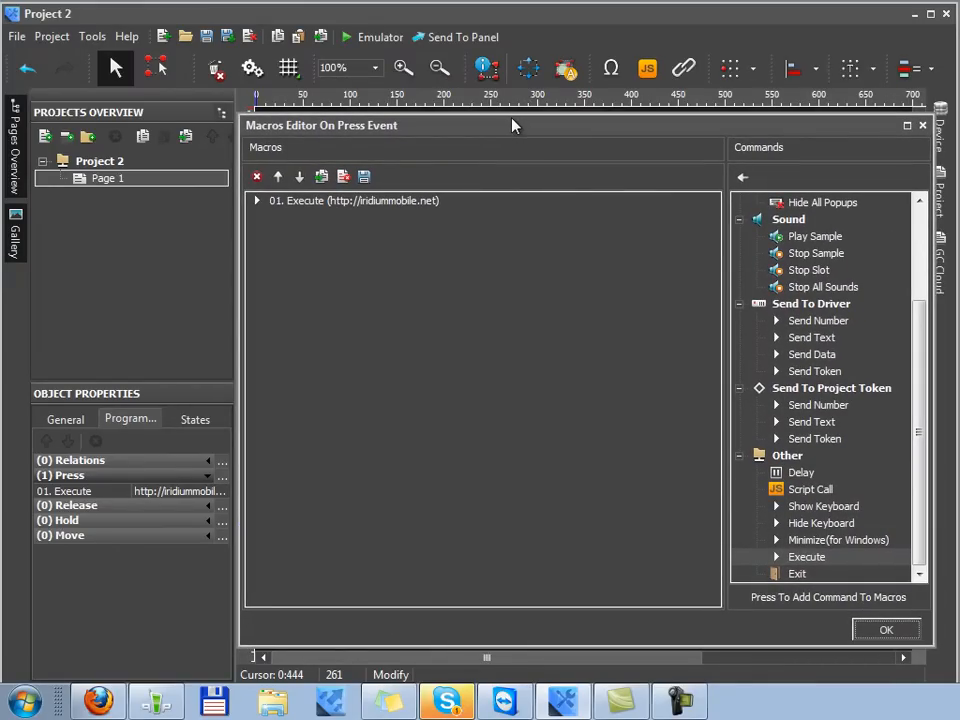
drag(512, 125, 463, 111)
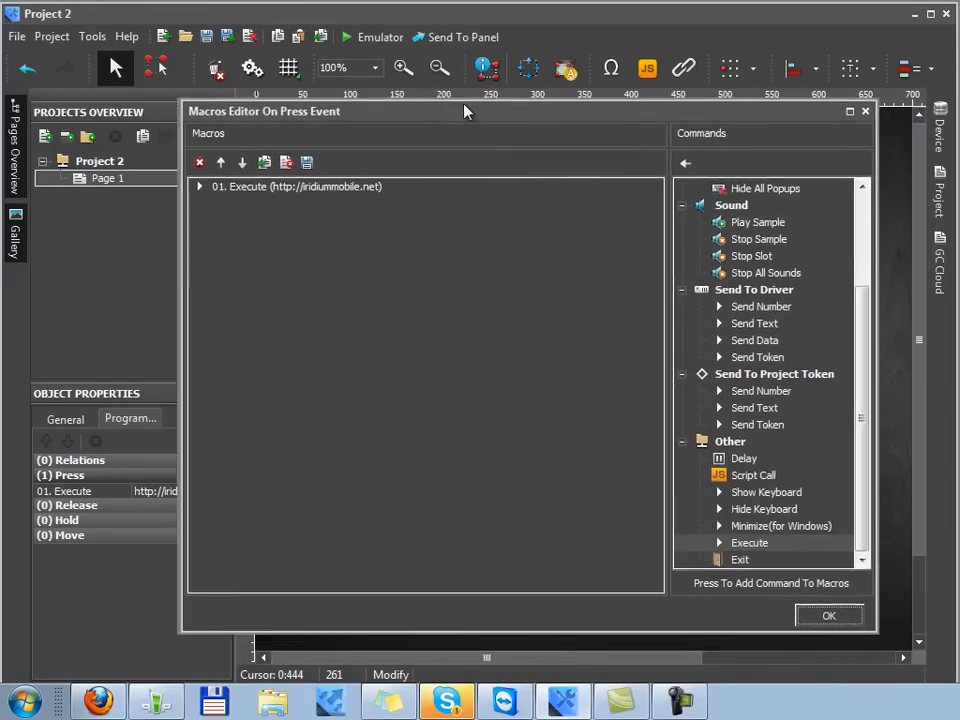
click(825, 443)
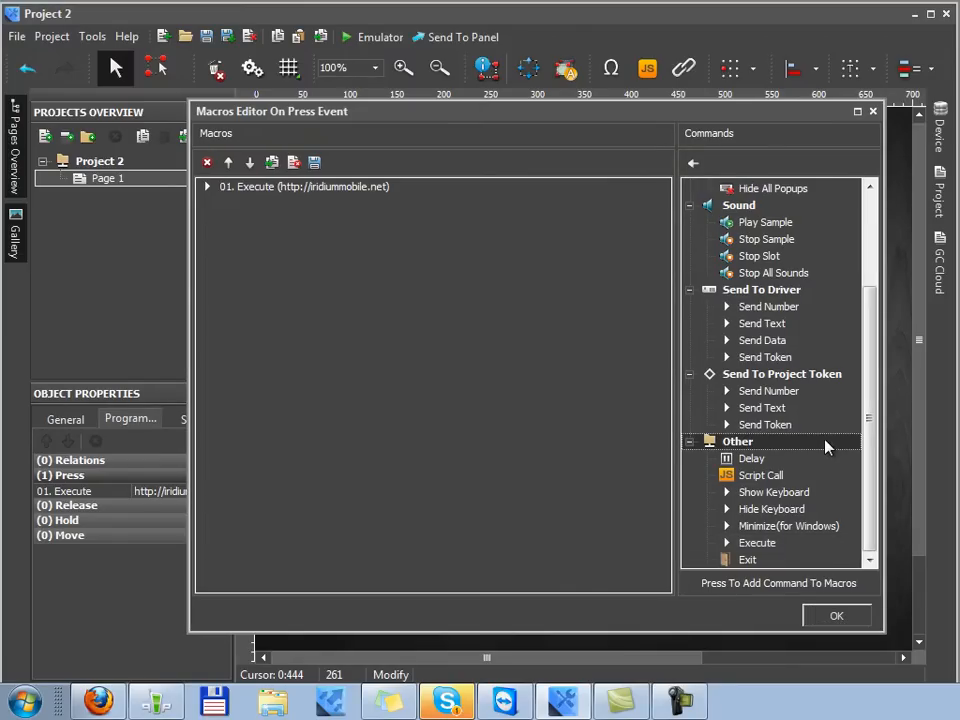
click(800, 545)
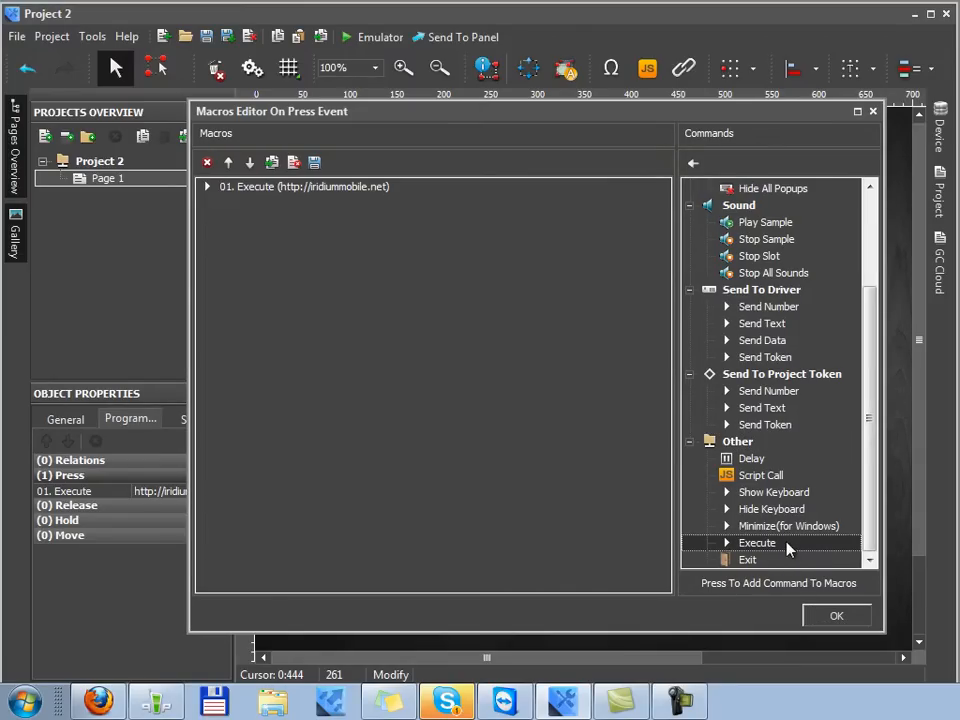
drag(401, 377, 401, 377)
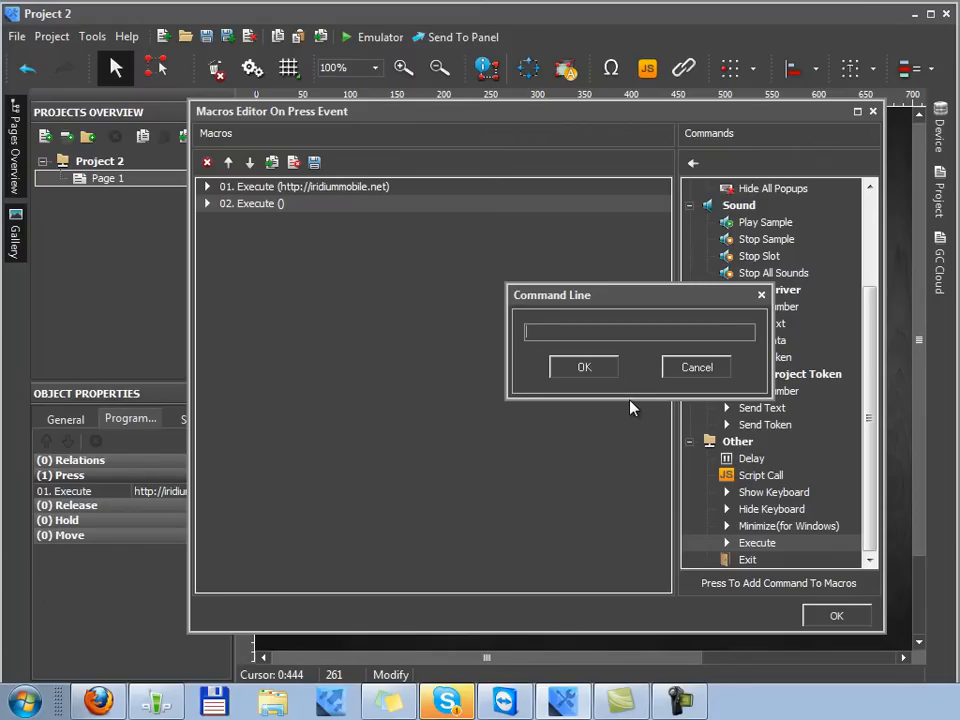
text(http://ya.ru)
key(Return)
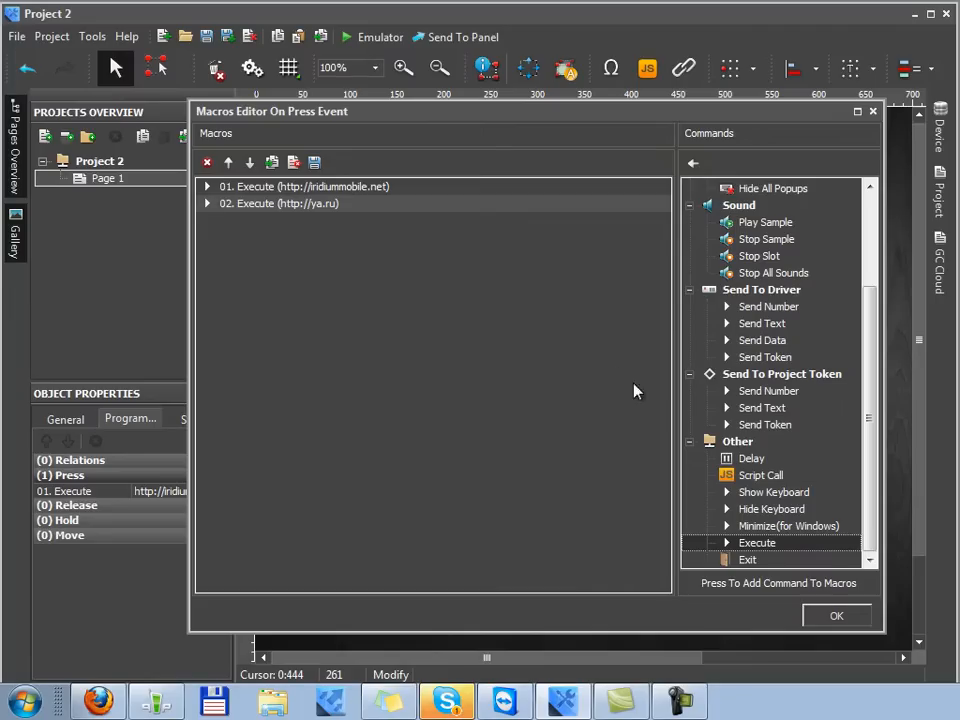
click(836, 616)
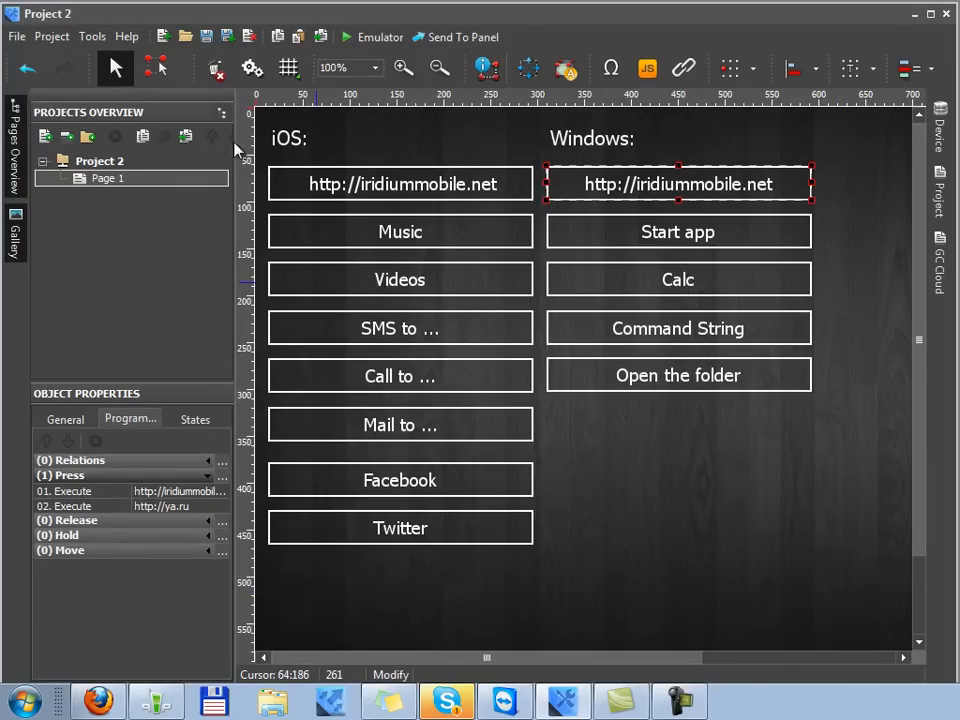
drag(236, 141, 297, 141)
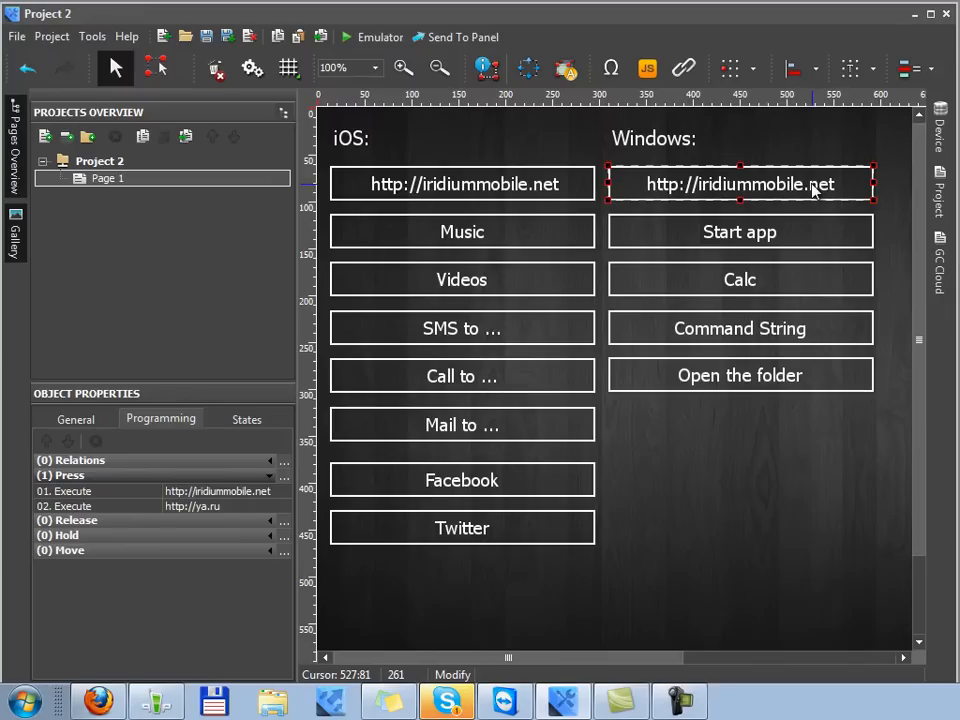
click(515, 191)
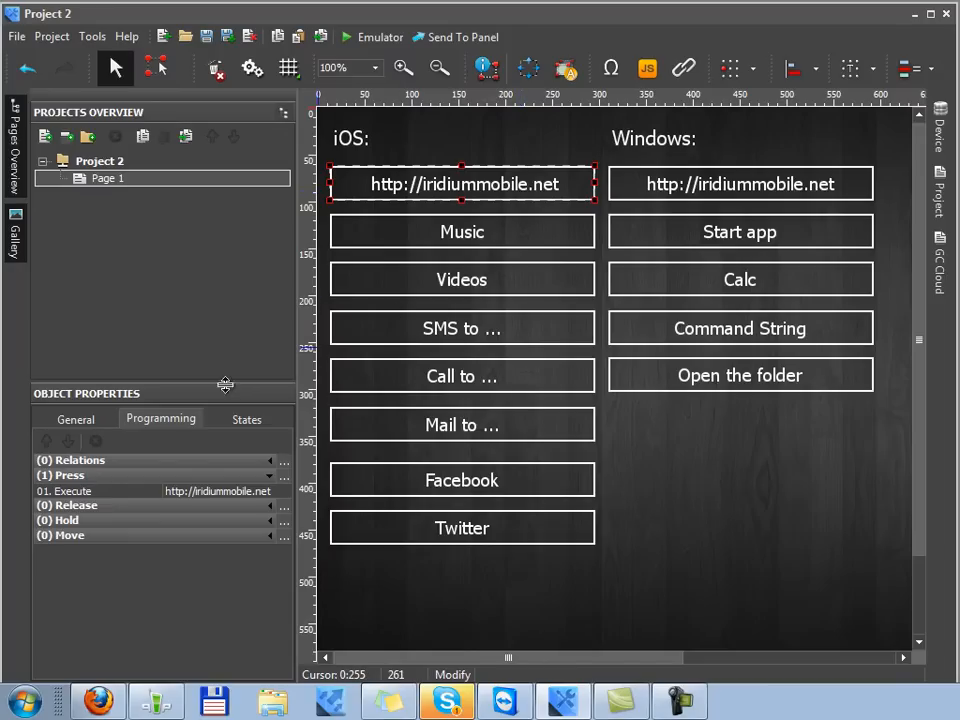
click(109, 495)
drag(270, 491, 163, 492)
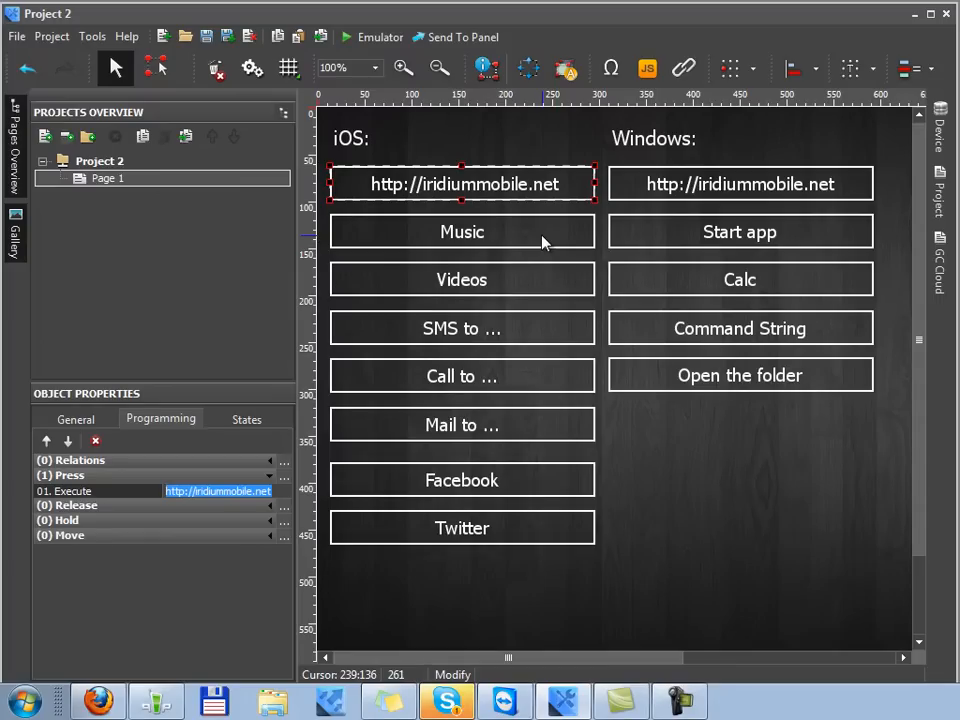
click(541, 282)
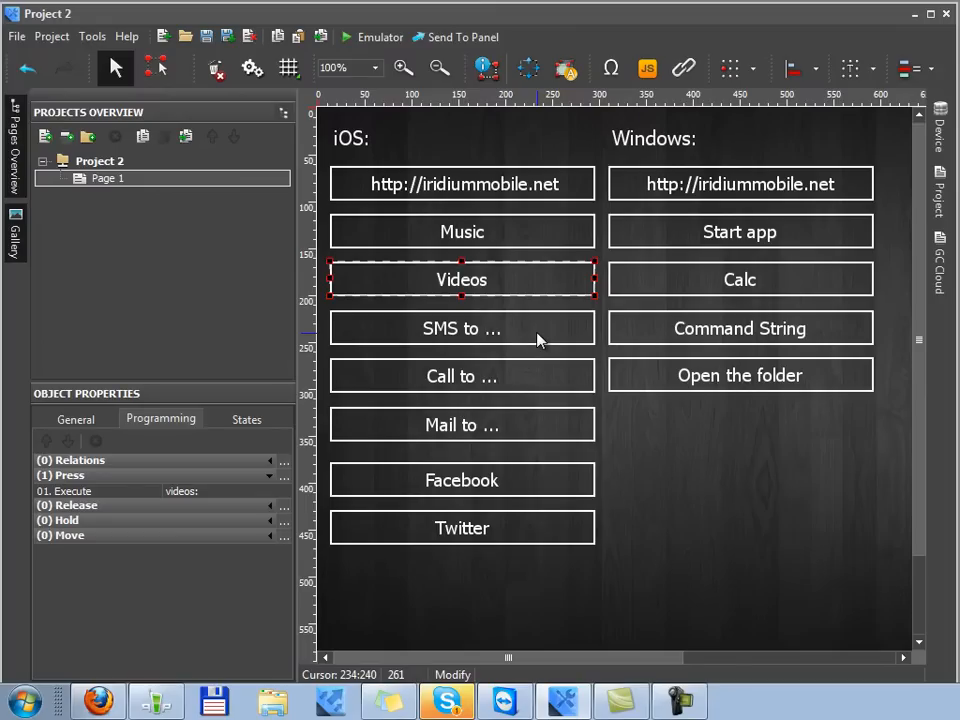
Step: Inspect the Execute command lines of the SMS and Call buttons, including how the phone number is written
click(537, 340)
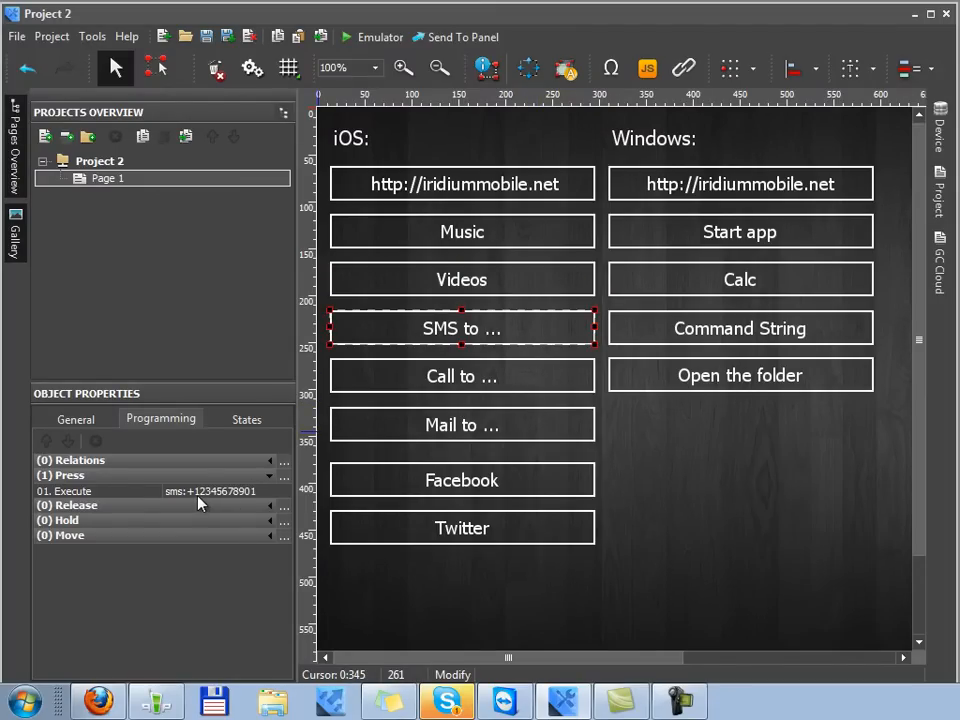
double_click(129, 493)
drag(617, 336, 548, 333)
click(580, 380)
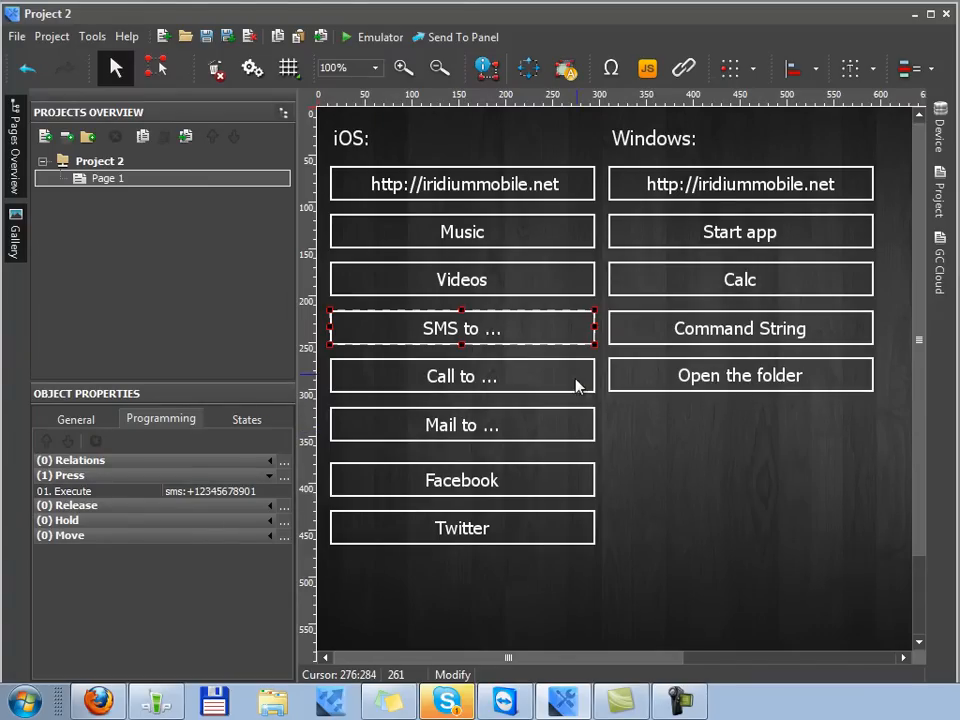
click(461, 389)
double_click(116, 492)
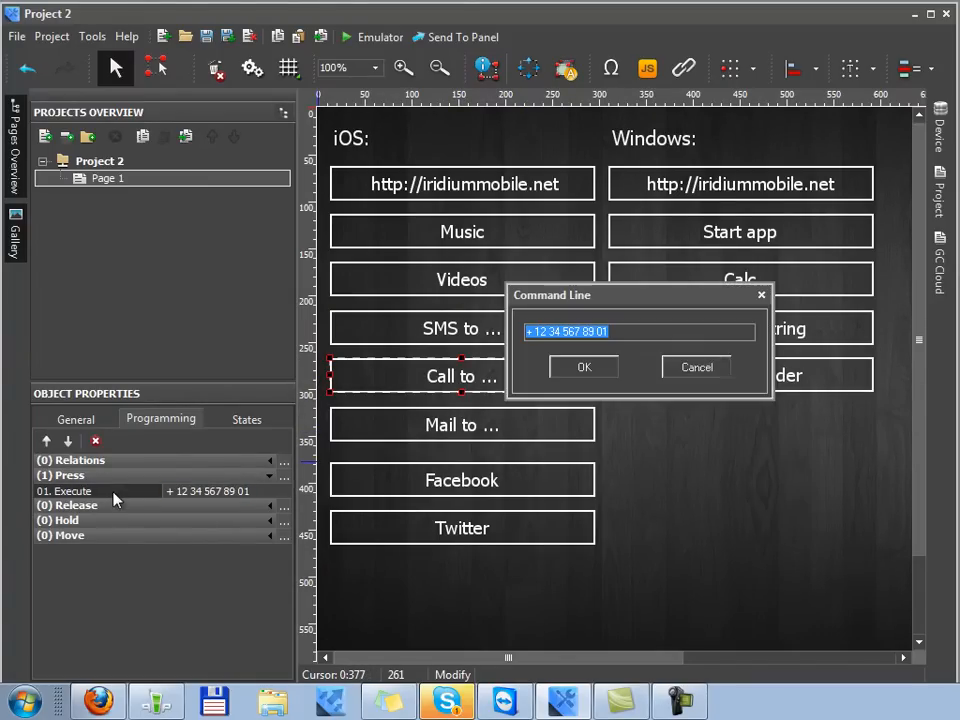
click(590, 375)
Step: Inspect the Mail button's Execute command line, including the address that follows the mailto prefix
click(456, 424)
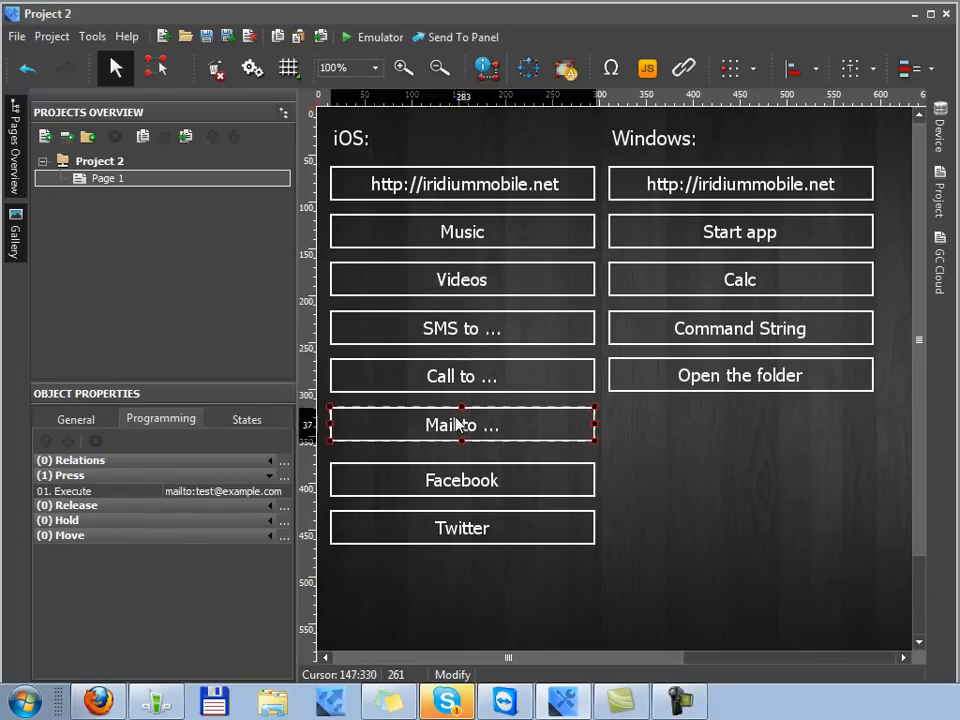
double_click(129, 492)
drag(674, 335, 555, 332)
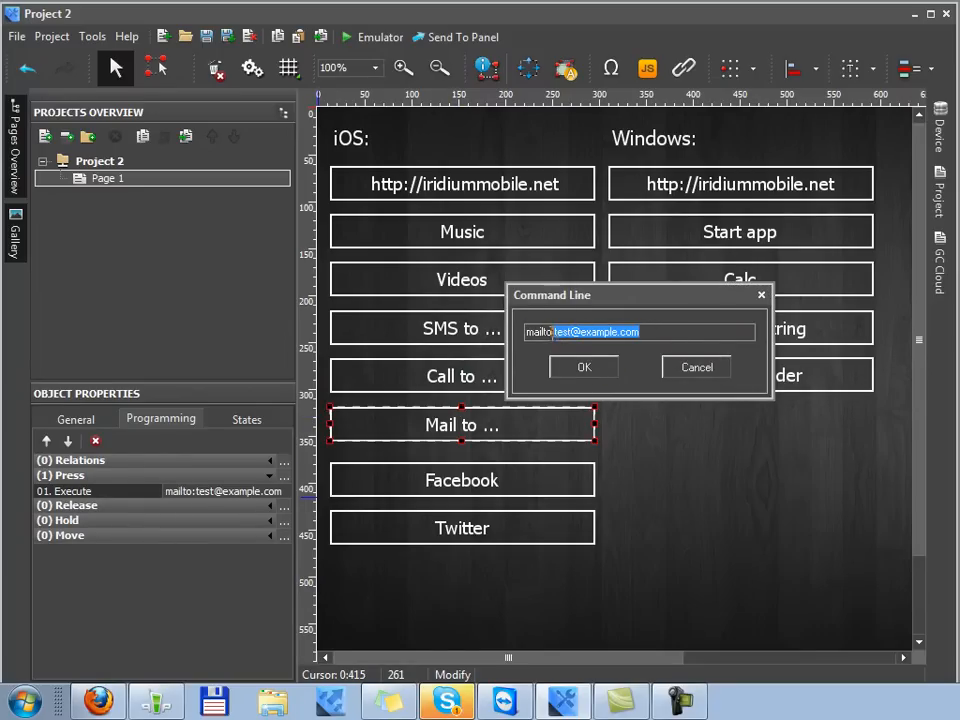
click(603, 370)
Step: Select the Facebook and Twitter buttons, and check the Press command of the Facebook button
click(533, 487)
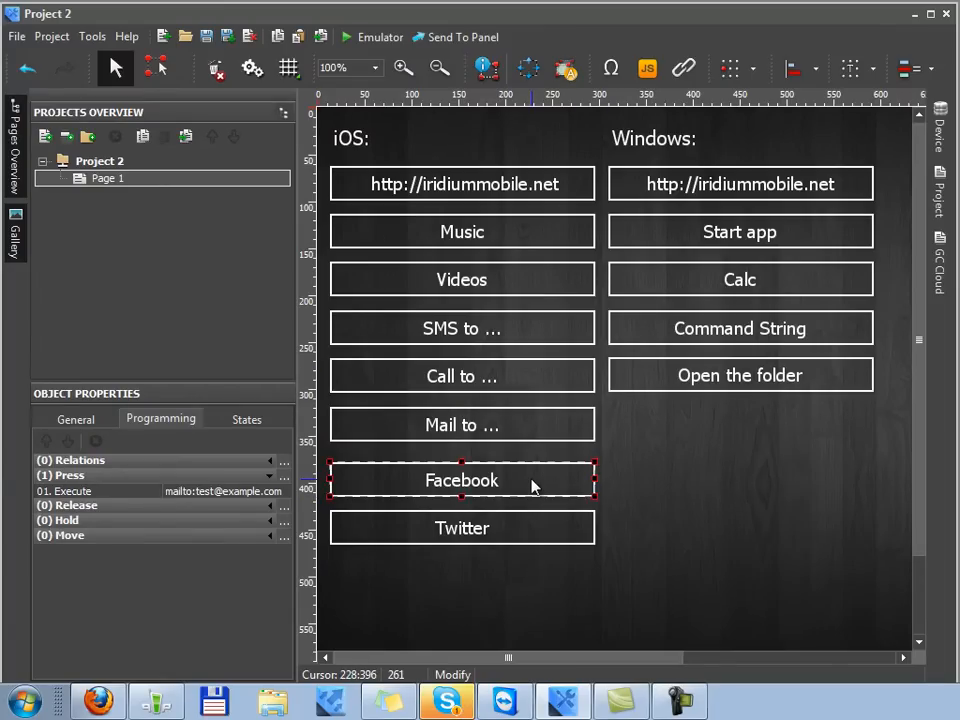
click(530, 540)
drag(624, 594, 316, 457)
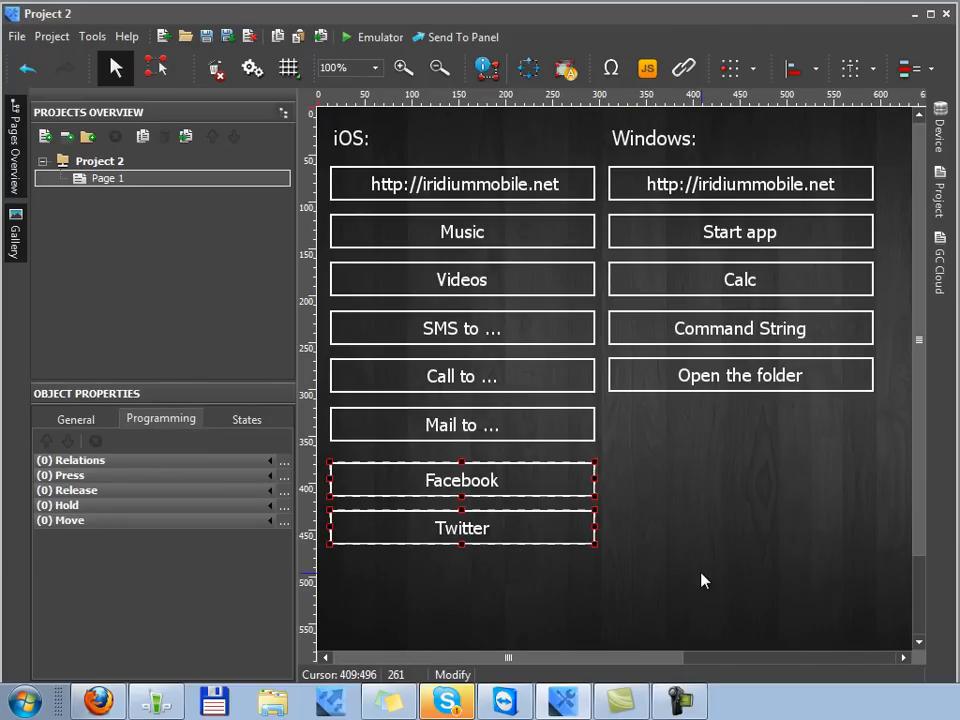
click(551, 491)
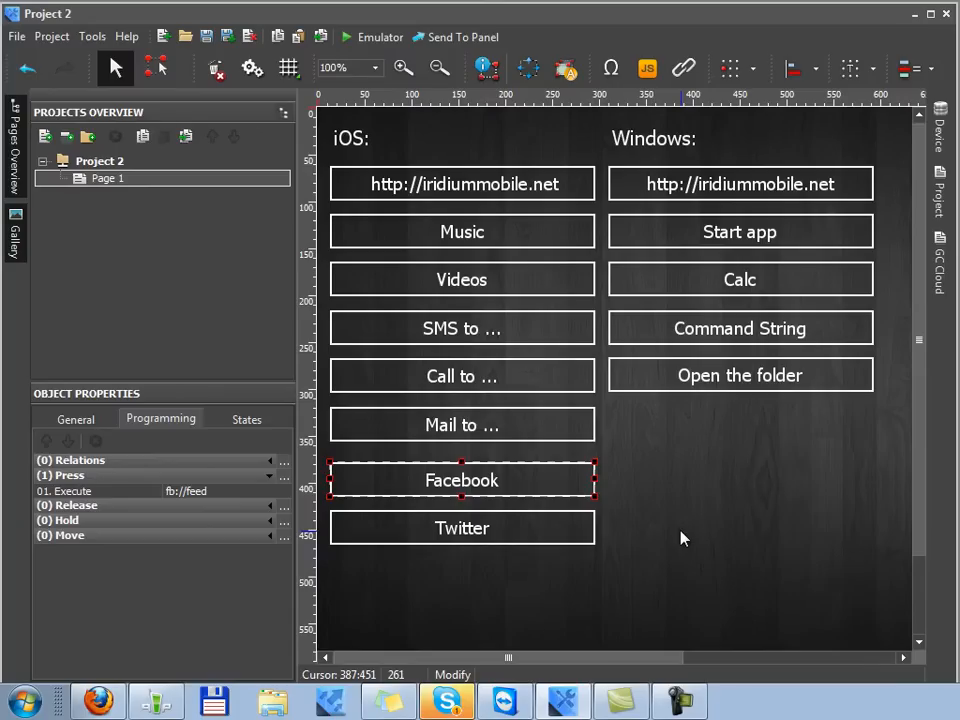
Step: Switch to Firefox and look through the third-party applications listed on the IPhone URL Schemes page
click(97, 701)
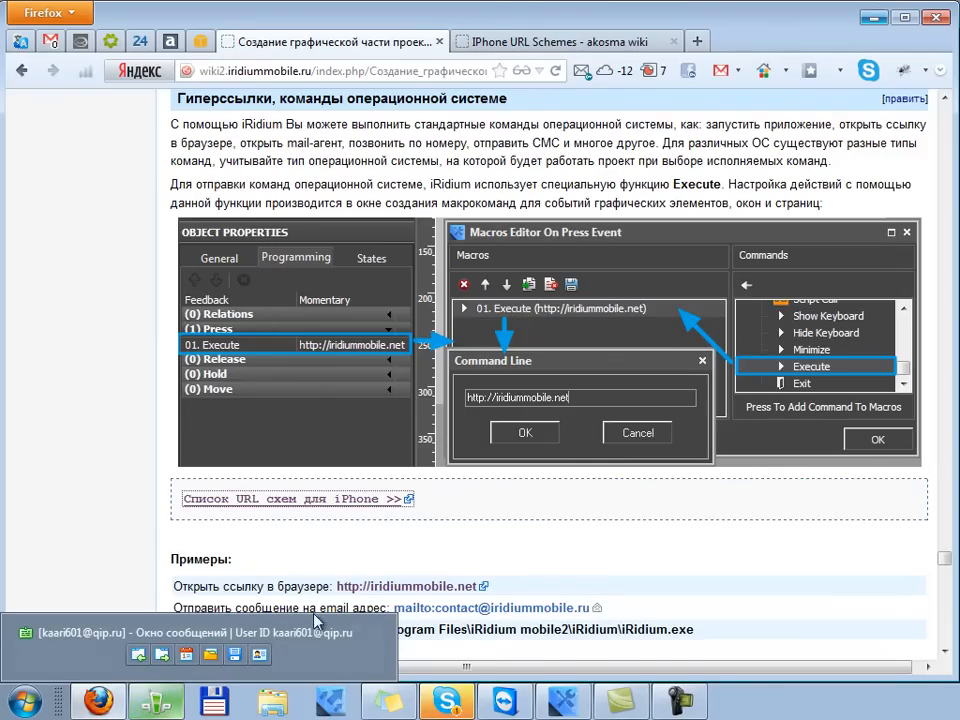
click(556, 47)
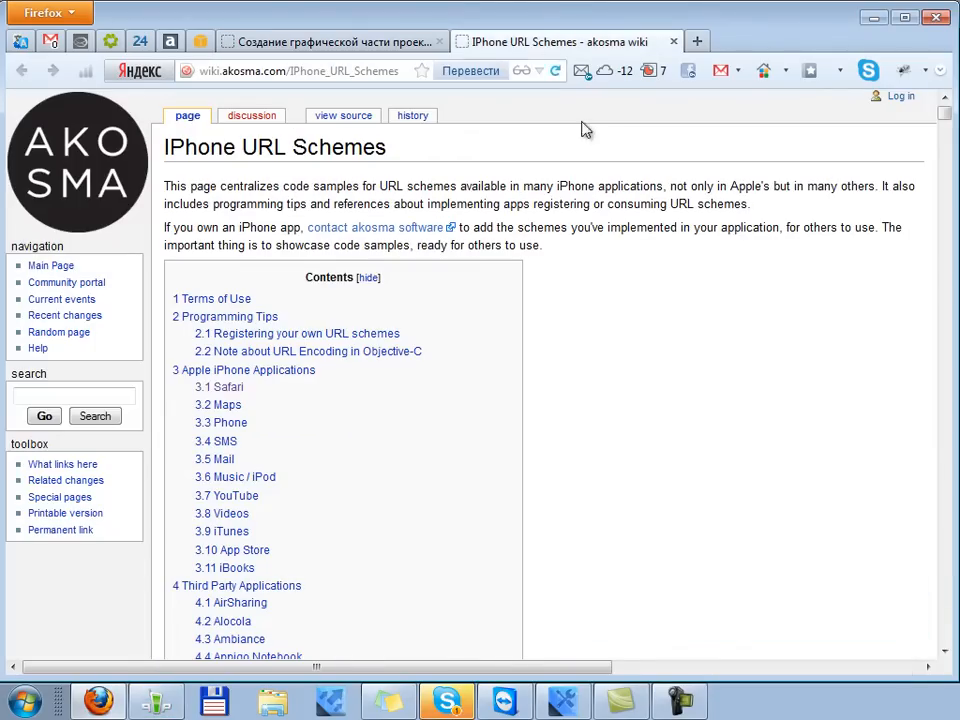
click(378, 50)
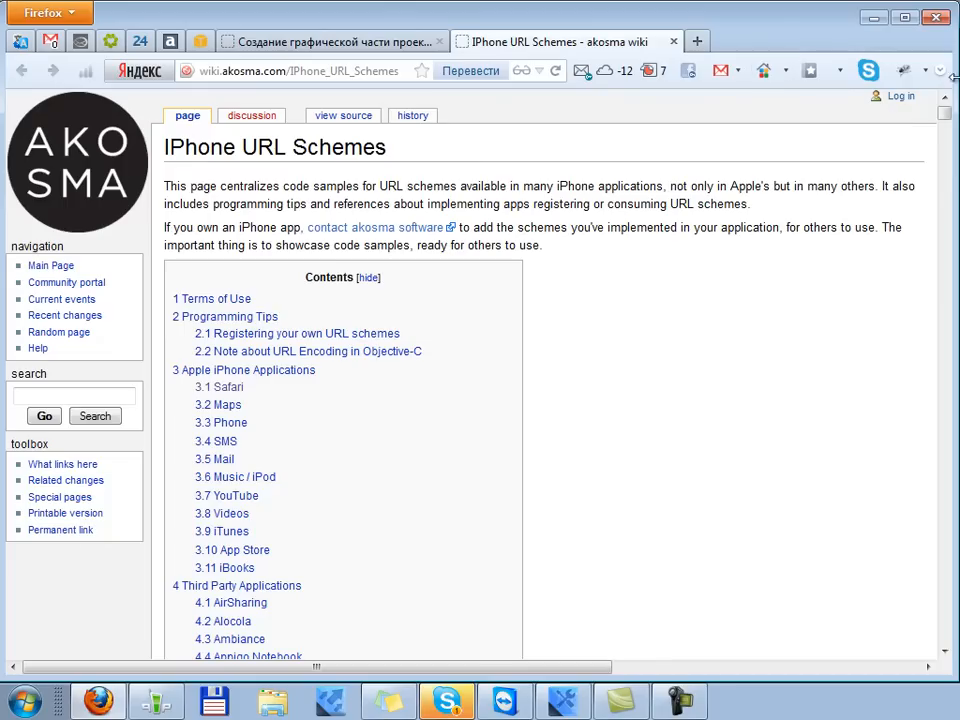
click(560, 42)
scroll(671, 336, down, 6)
scroll(204, 214, down, 2)
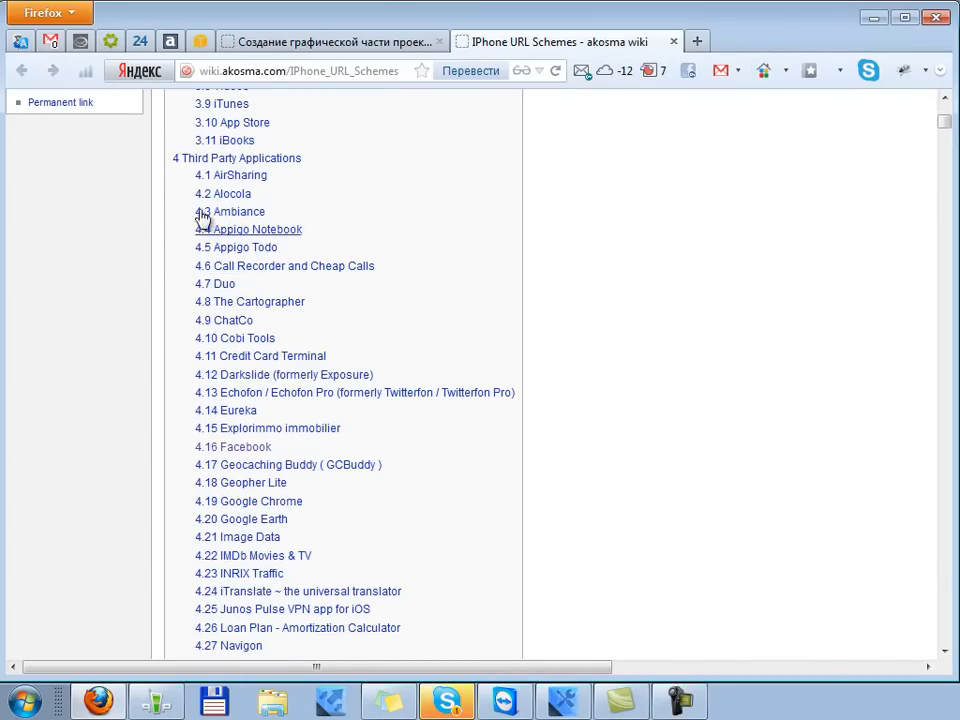
drag(165, 156, 357, 656)
click(561, 597)
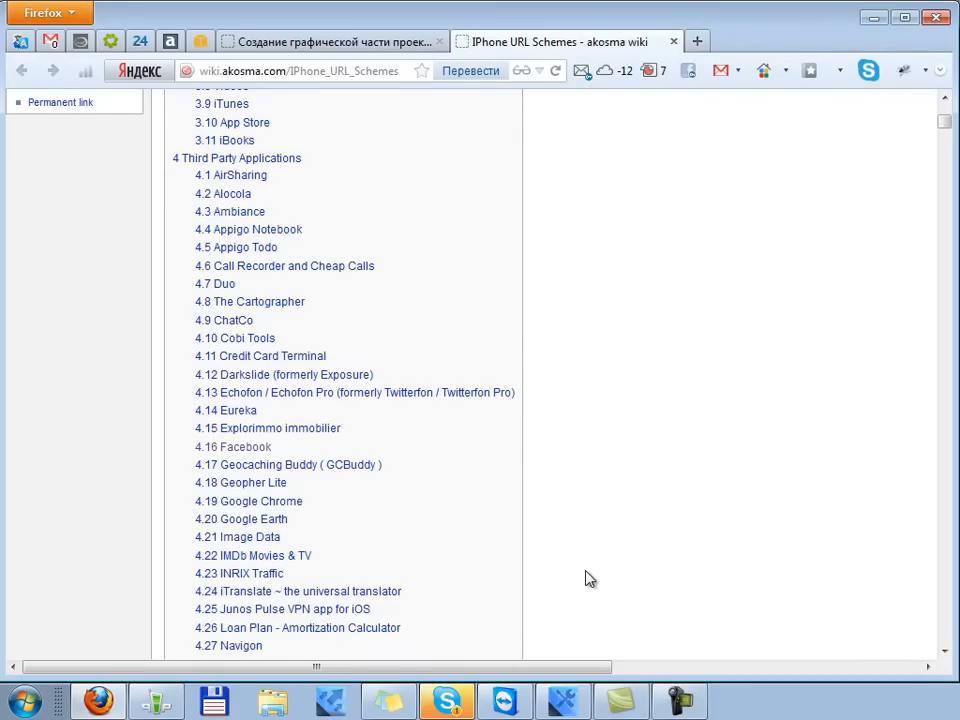
scroll(578, 577, up, 7)
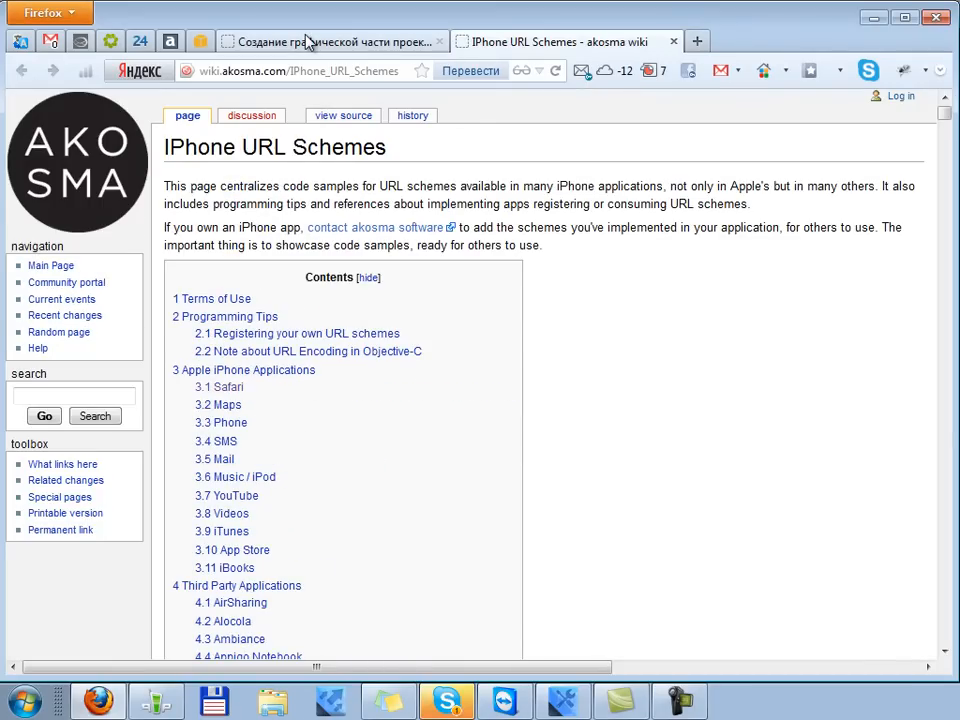
Step: Examine the iRidium wiki section on hyperlinks and operating system commands, and locate the iRidium GUI Editor link on that page
click(308, 42)
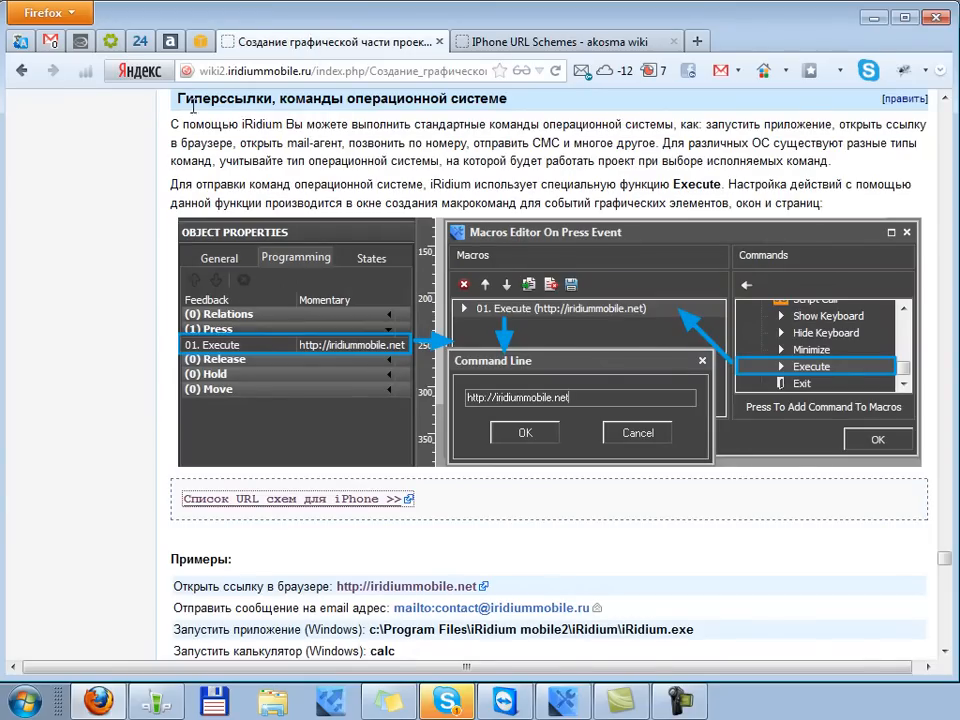
drag(178, 107, 510, 100)
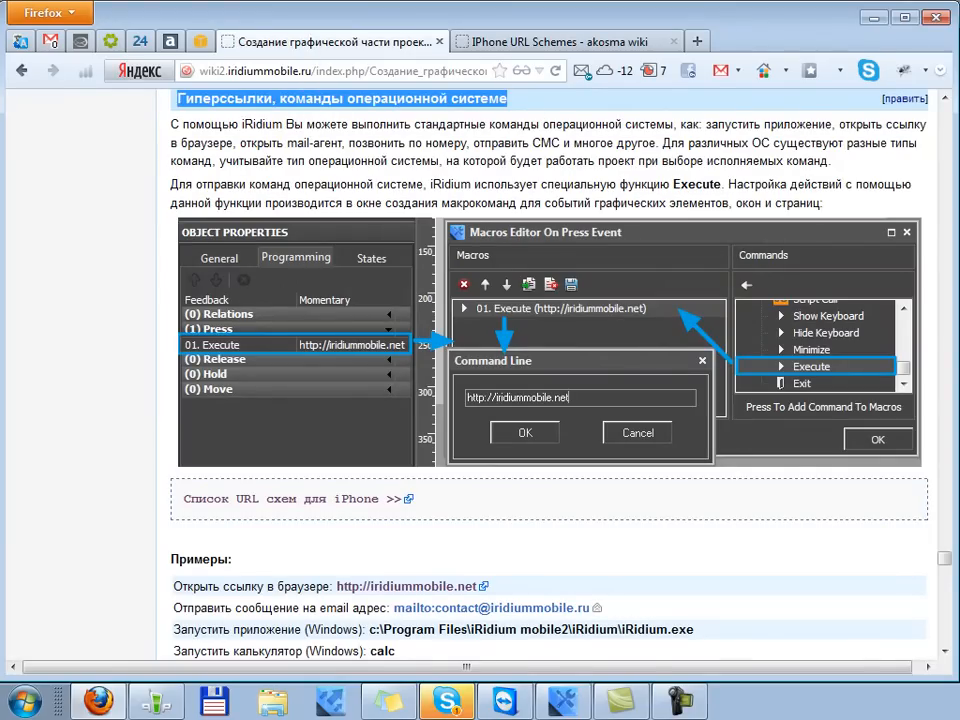
drag(946, 568, 944, 96)
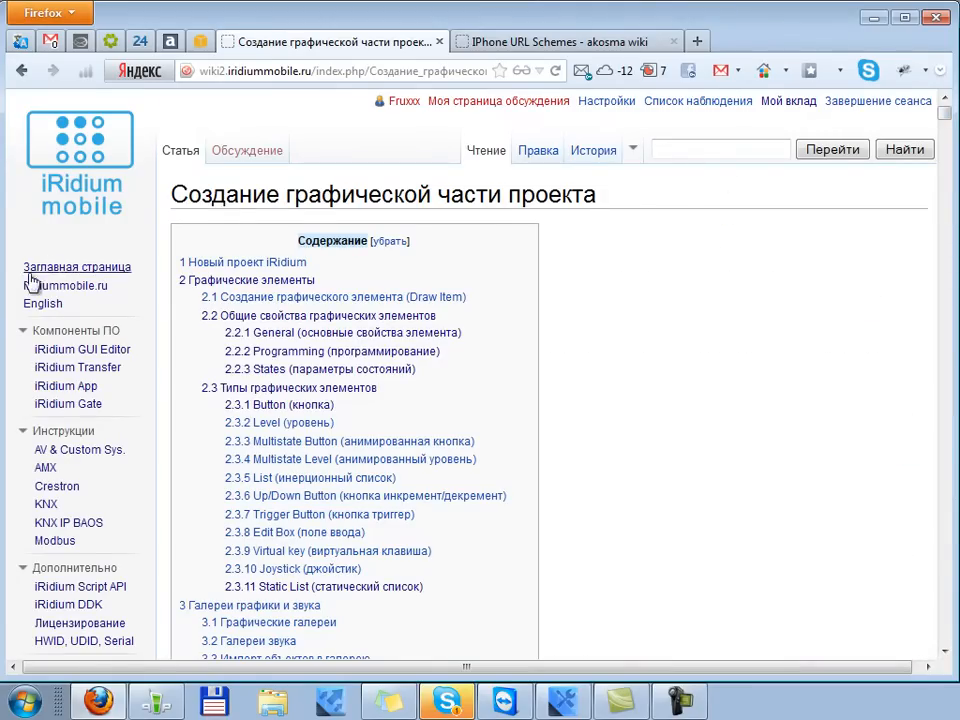
drag(141, 351, 28, 355)
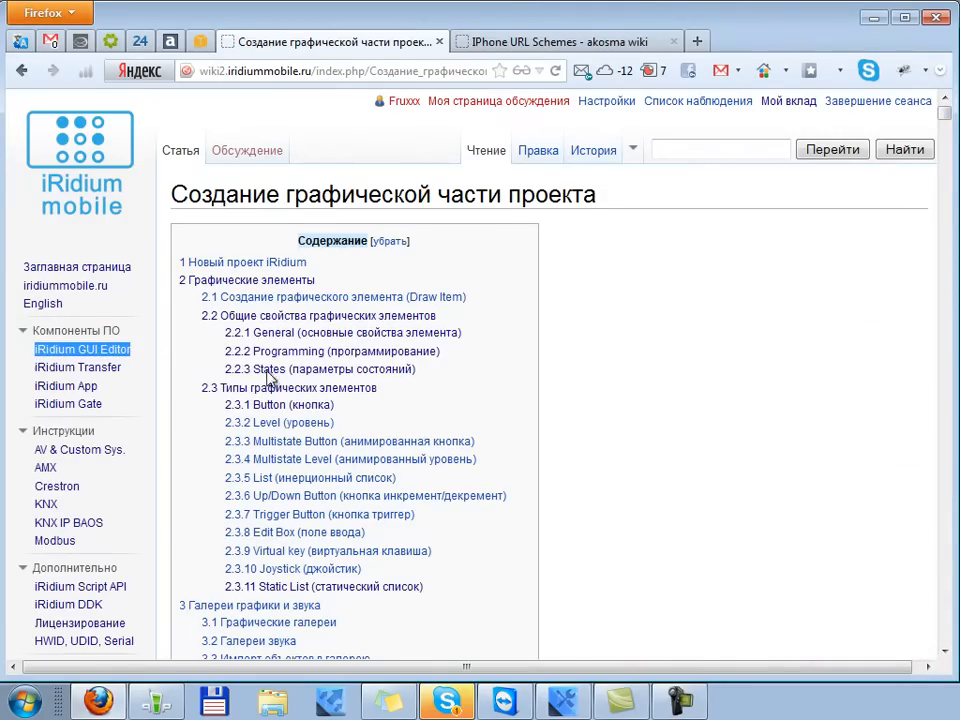
click(639, 330)
Step: Switch back to the iRidium project and examine the Press commands of the Start app, Calc and Command String buttons
click(563, 702)
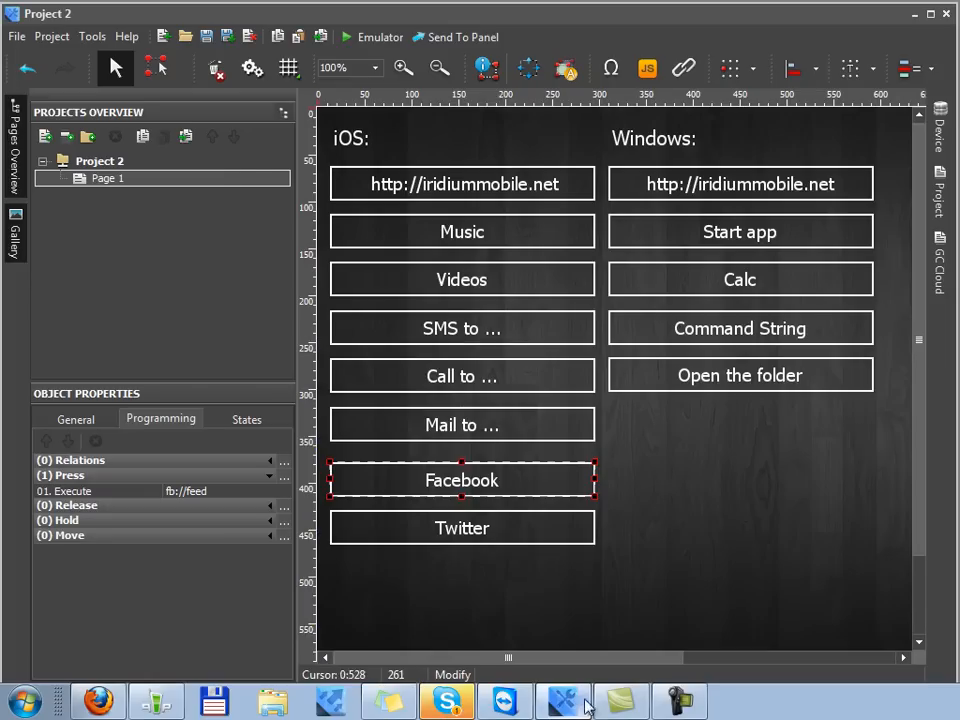
drag(846, 482, 700, 170)
click(718, 240)
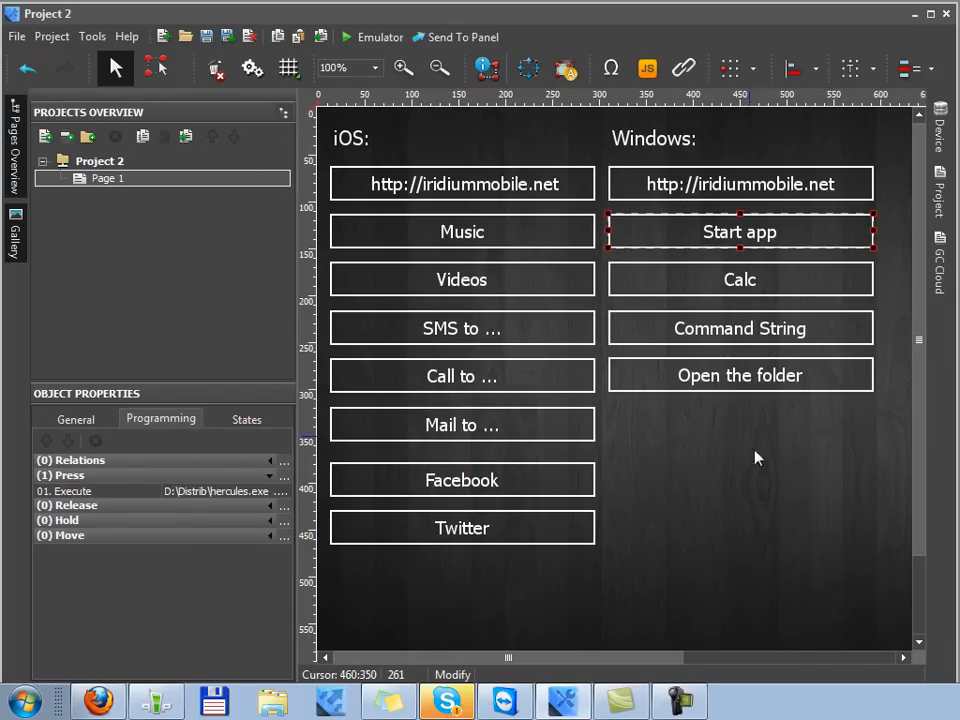
click(782, 290)
click(793, 343)
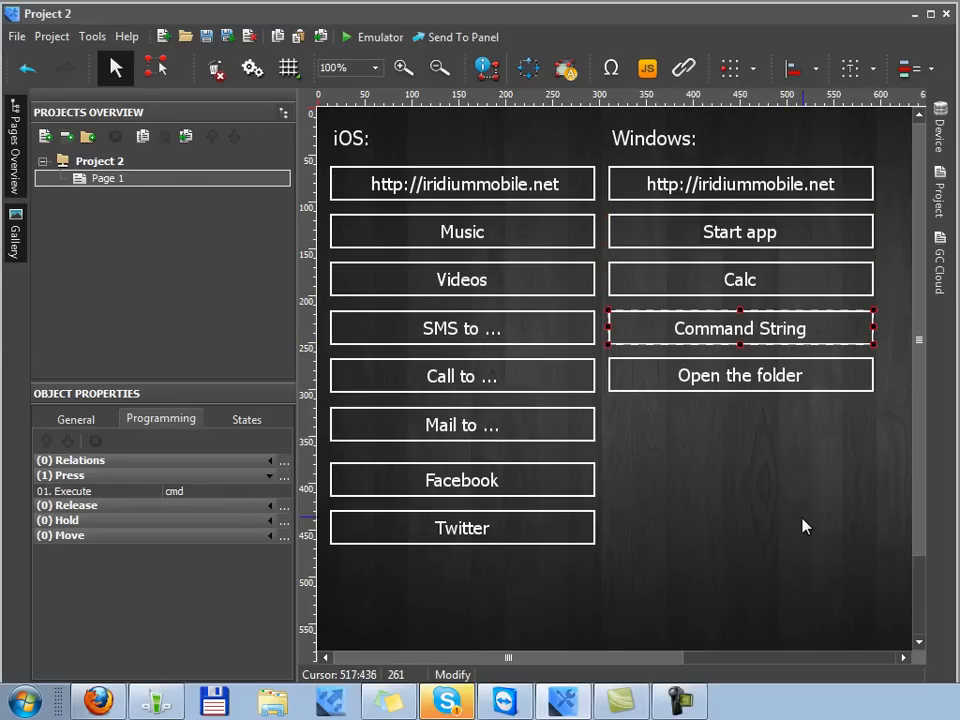
click(790, 377)
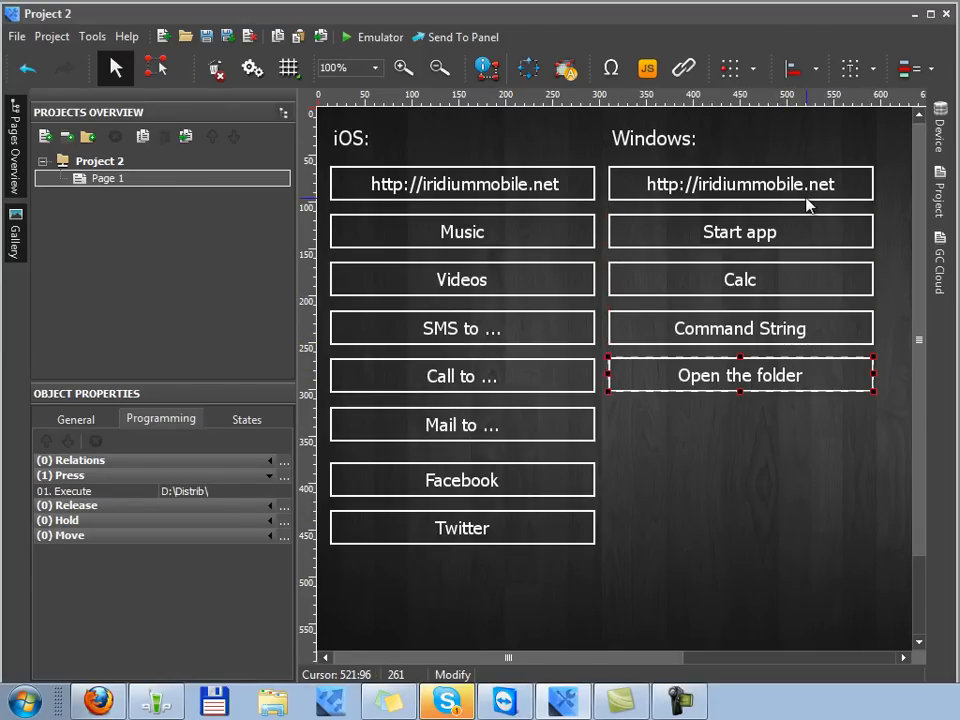
click(808, 204)
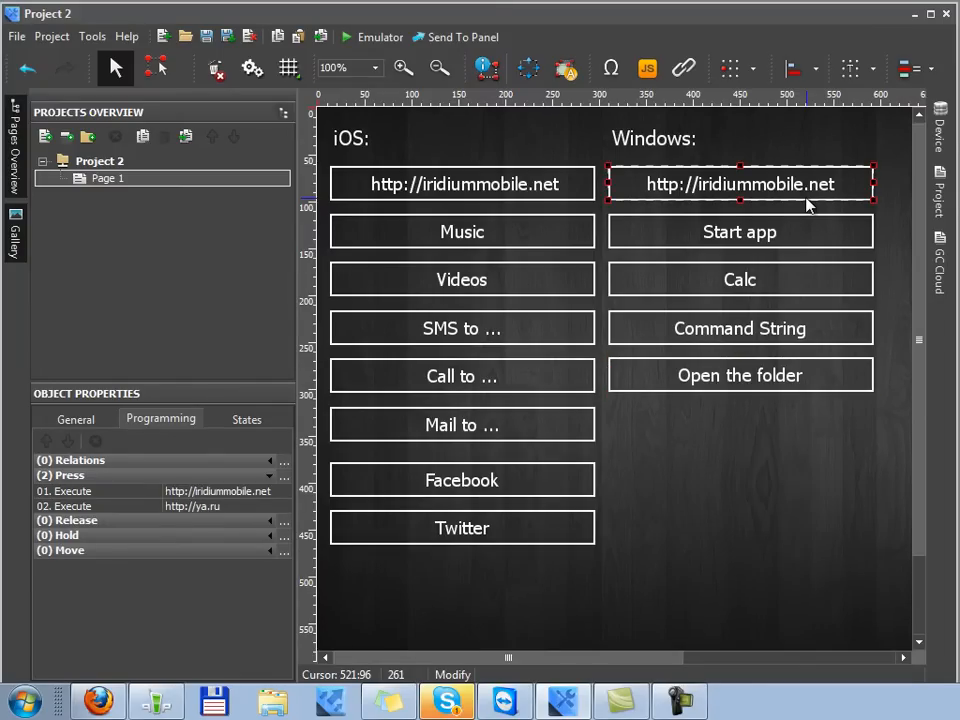
click(800, 487)
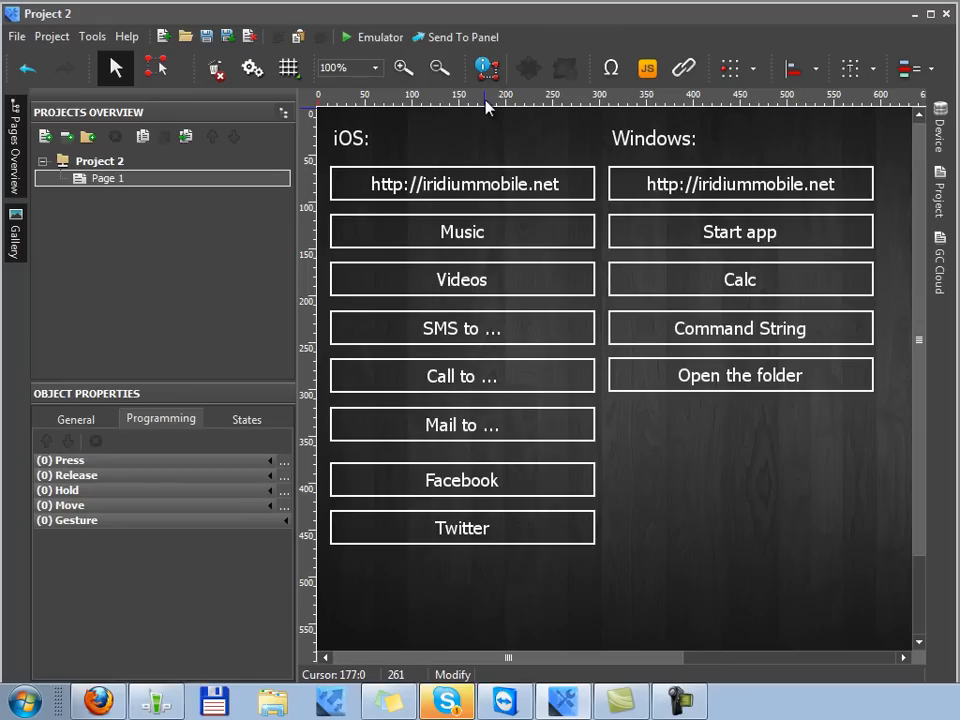
Step: Run the project in the emulator, with its window moved fully into view, and test the Calc button, closing the Calculator
click(370, 37)
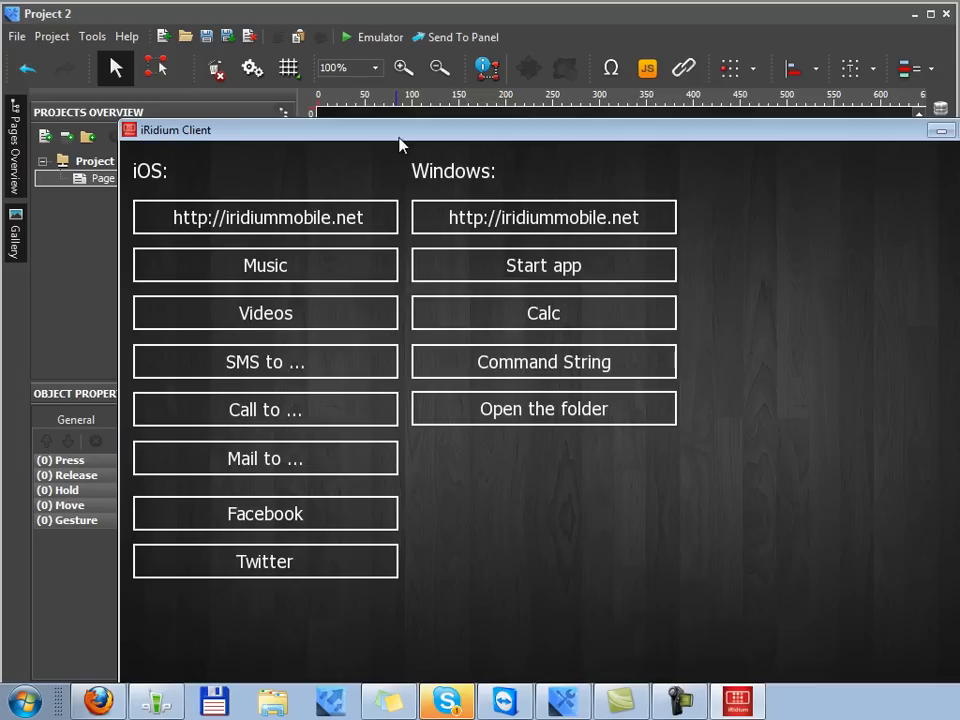
drag(399, 138, 295, 52)
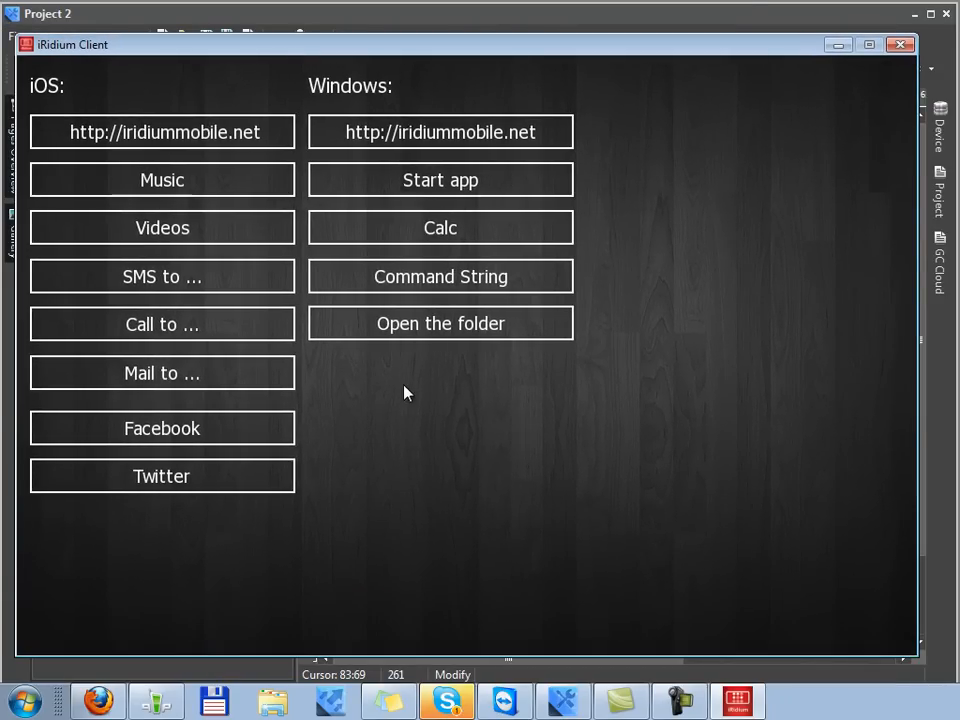
drag(321, 324, 668, 246)
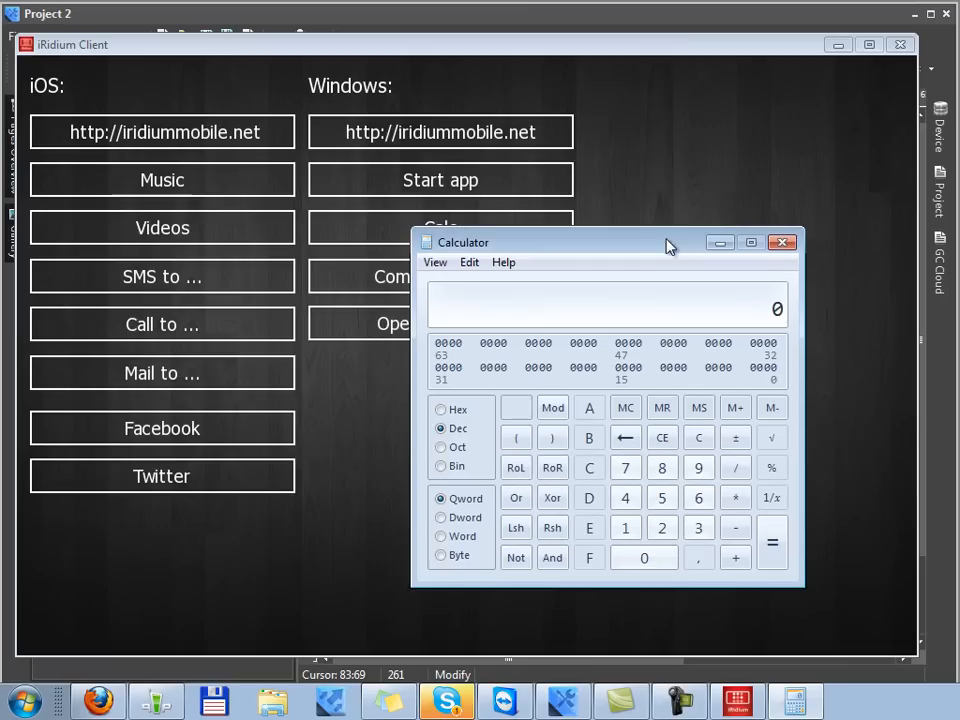
click(784, 243)
Step: Test the Command String button in the iRidium Client and close the command prompt window
click(386, 281)
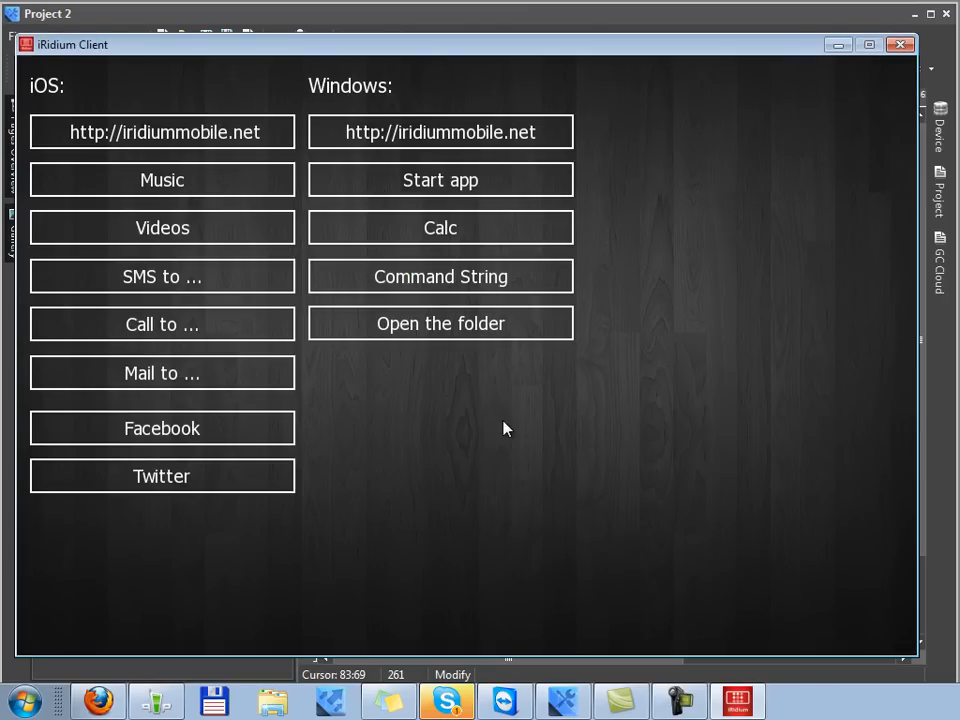
drag(407, 45, 585, 370)
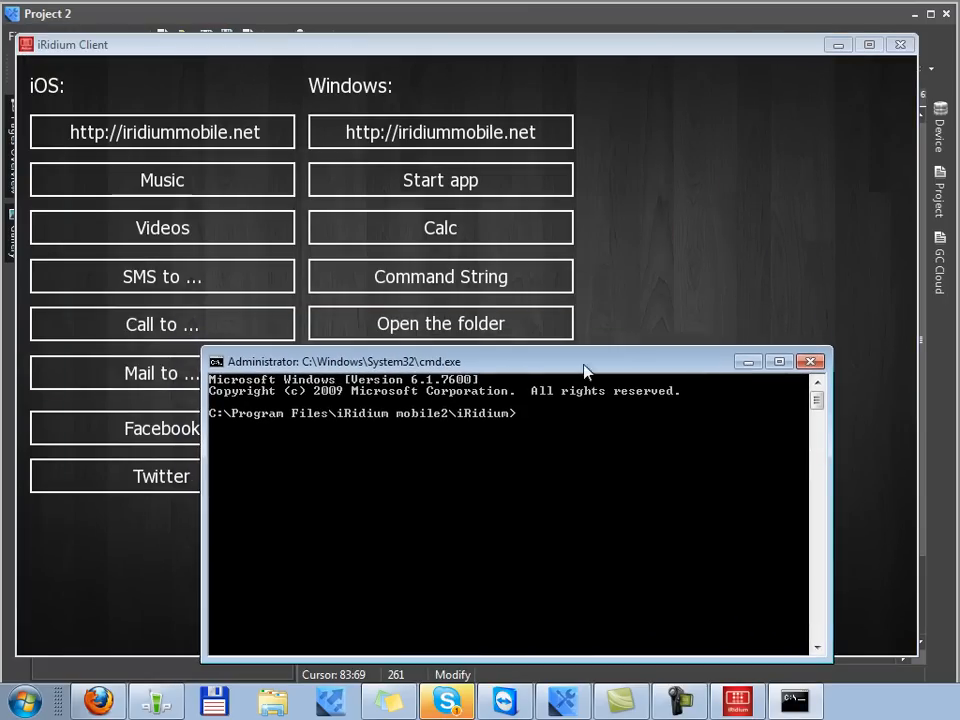
click(808, 364)
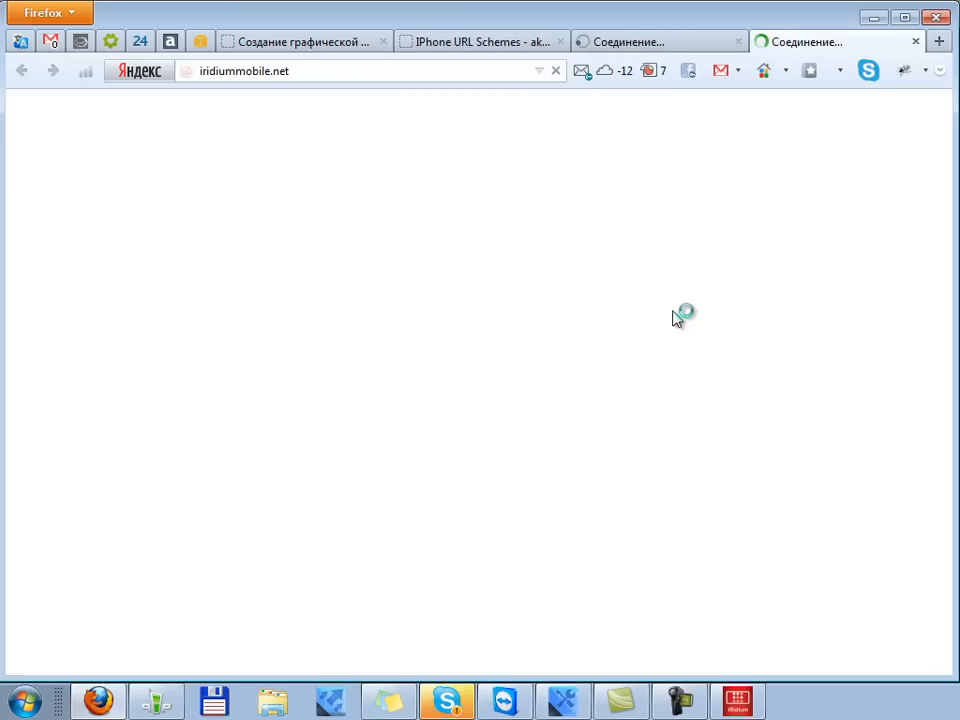